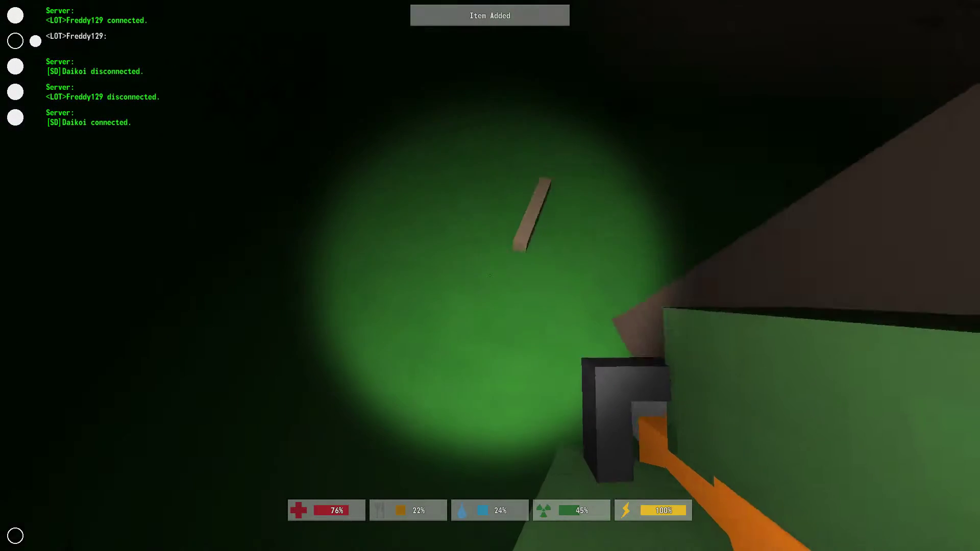
# Pick up the nearby sticks and the log lying on the grass
pyautogui.press('e')
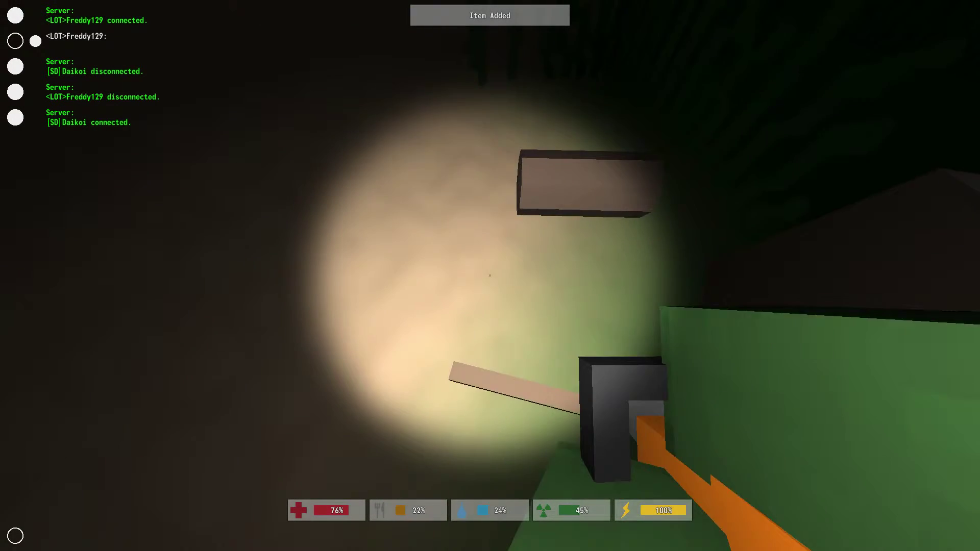
pyautogui.press('e')
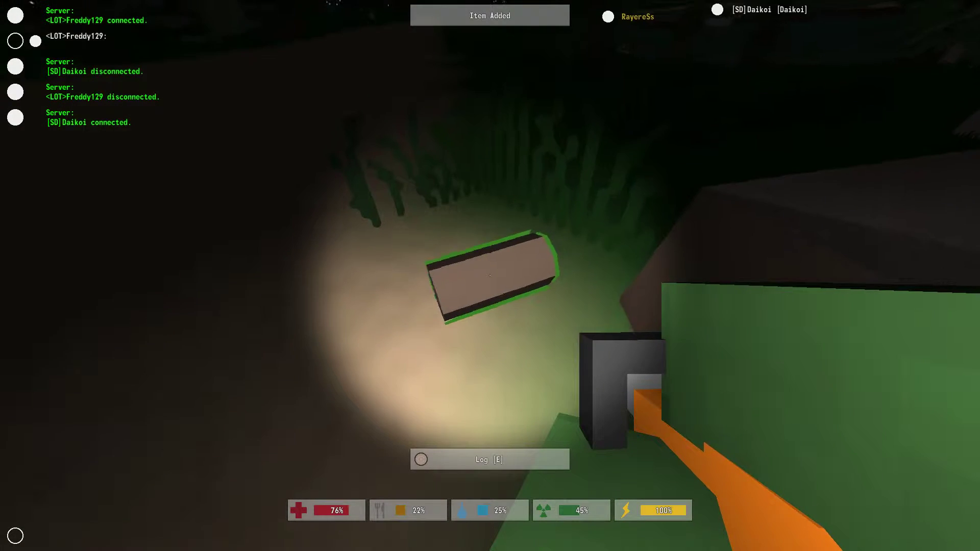
pyautogui.press('e')
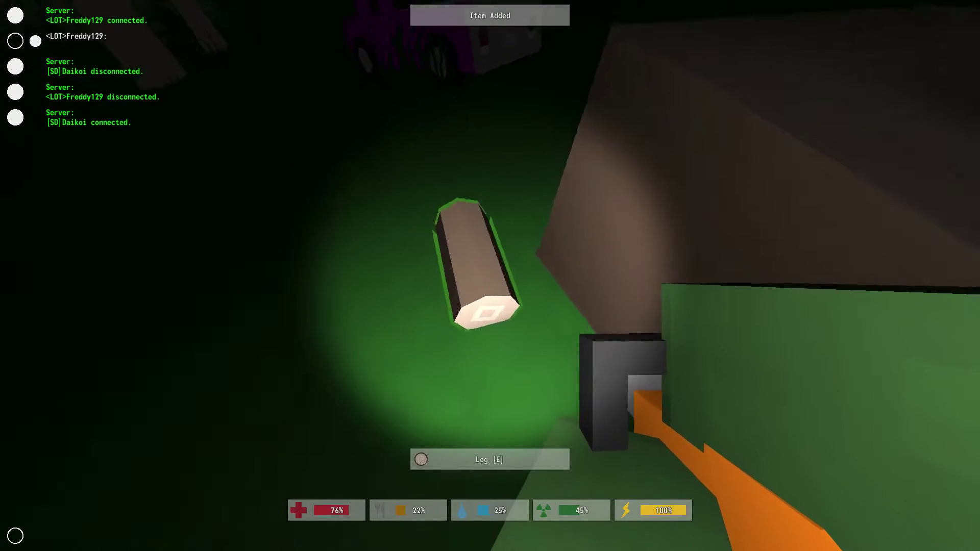
pyautogui.press('e')
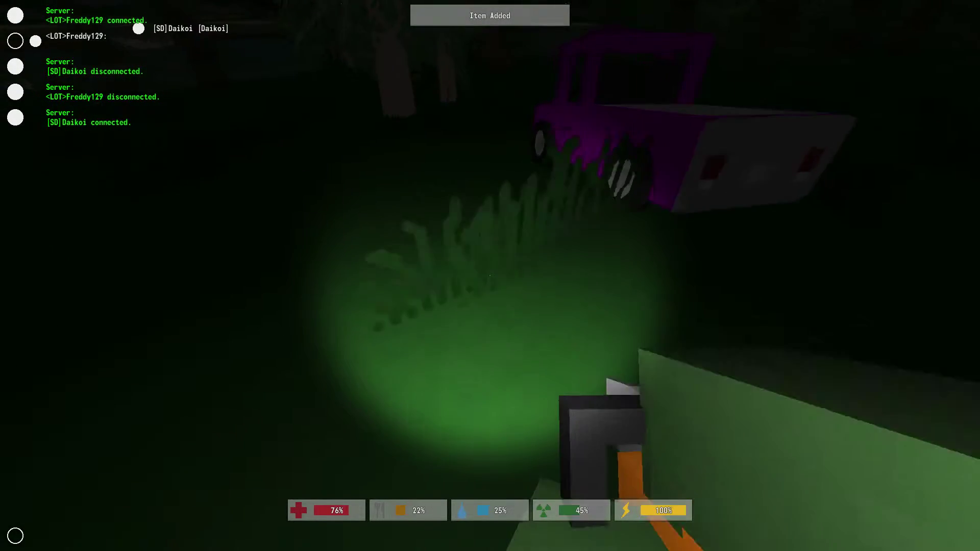
pyautogui.press('w')
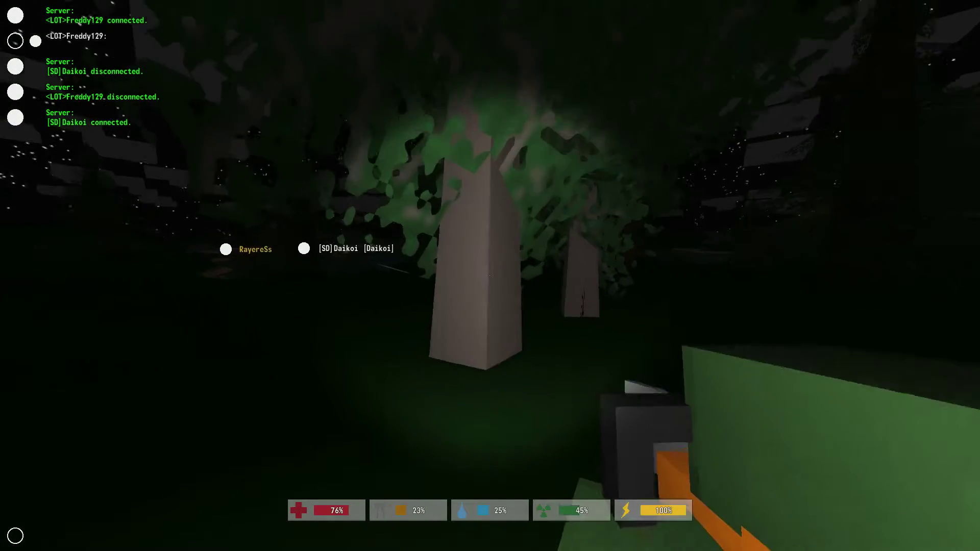
# Chop down the first tree and collect its fallen logs and sticks
pyautogui.press('w')
pyautogui.click(490, 275)
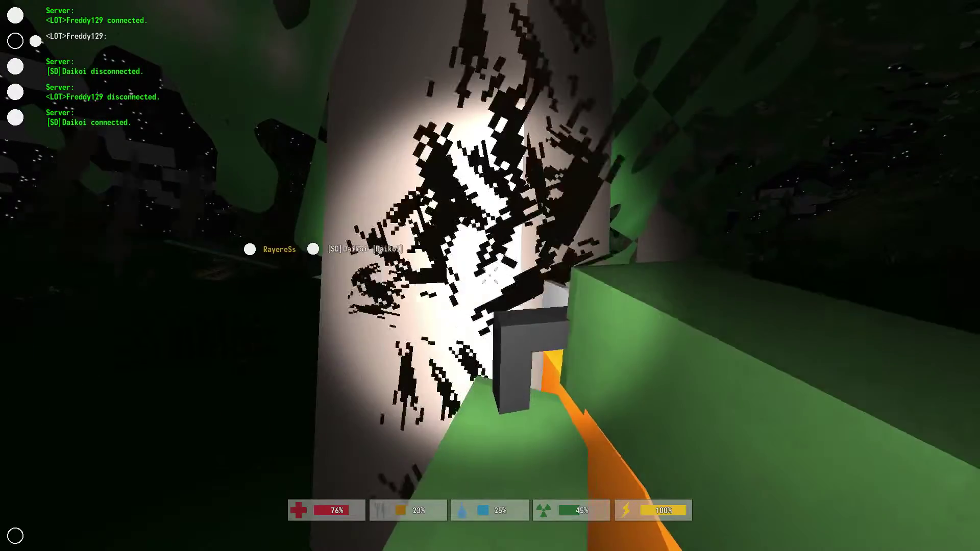
pyautogui.click(491, 276)
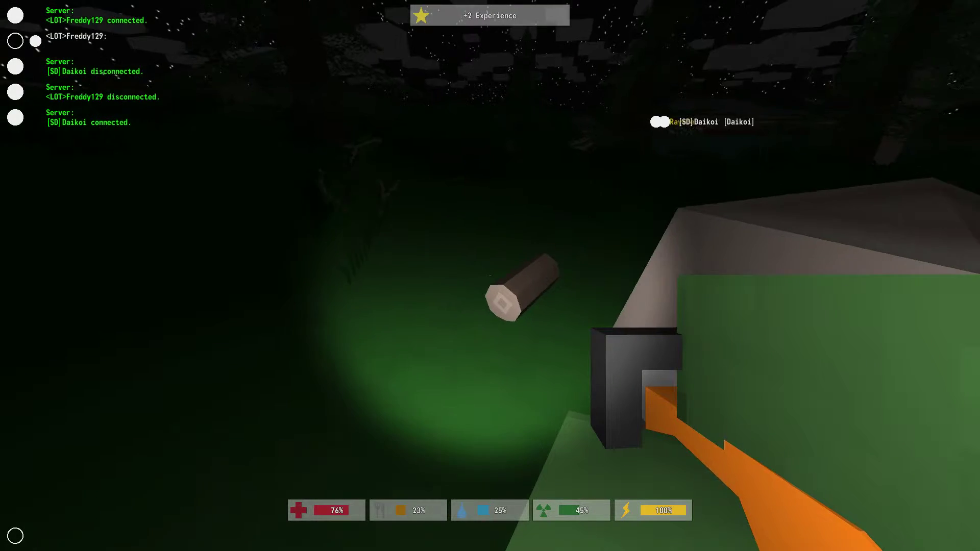
pyautogui.press('f')
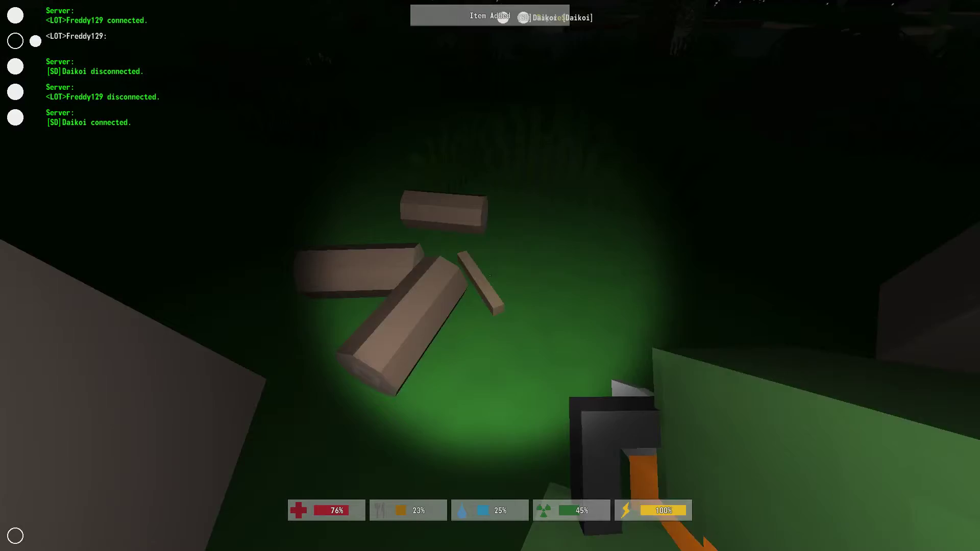
pyautogui.press('f')
pyautogui.press('f')
pyautogui.press('f')
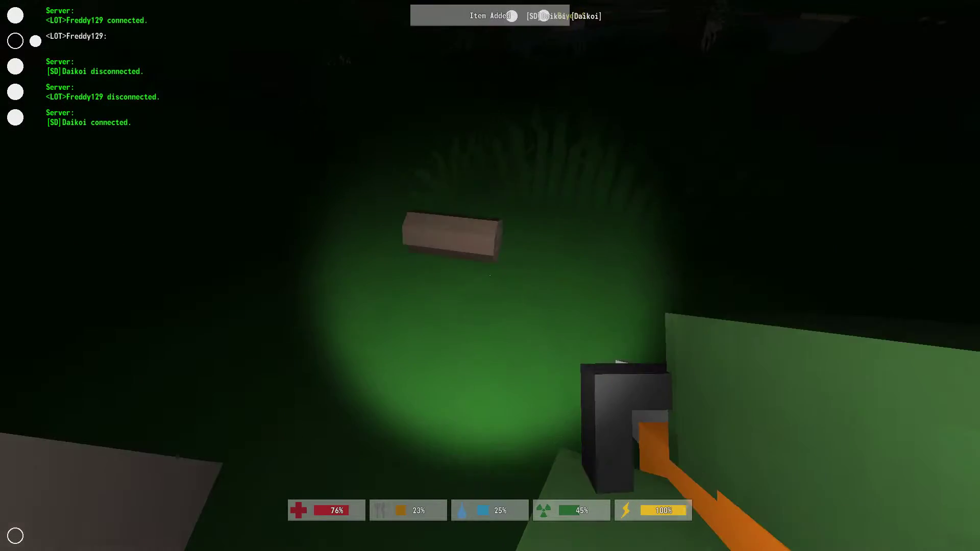
pyautogui.press('f')
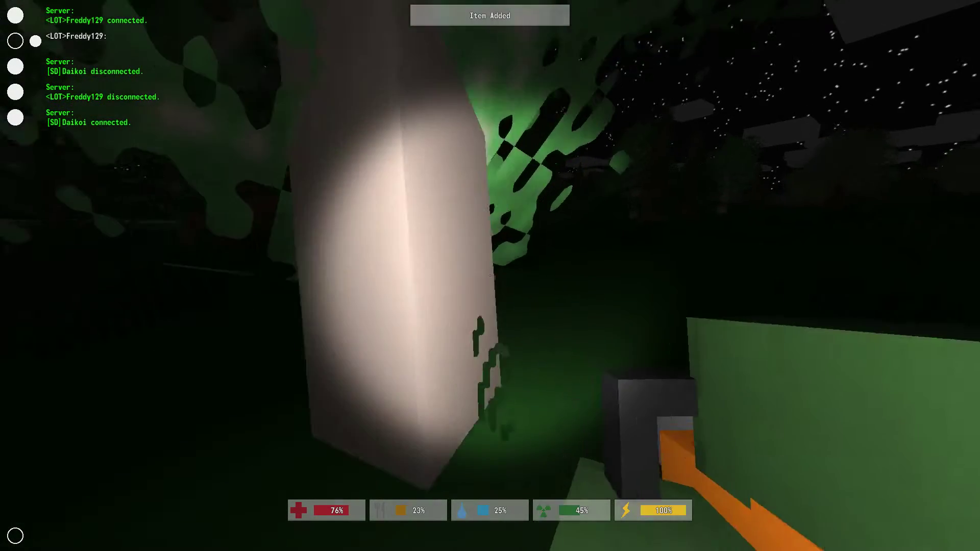
# Fell the next tree and pick up its log
pyautogui.click(489, 275)
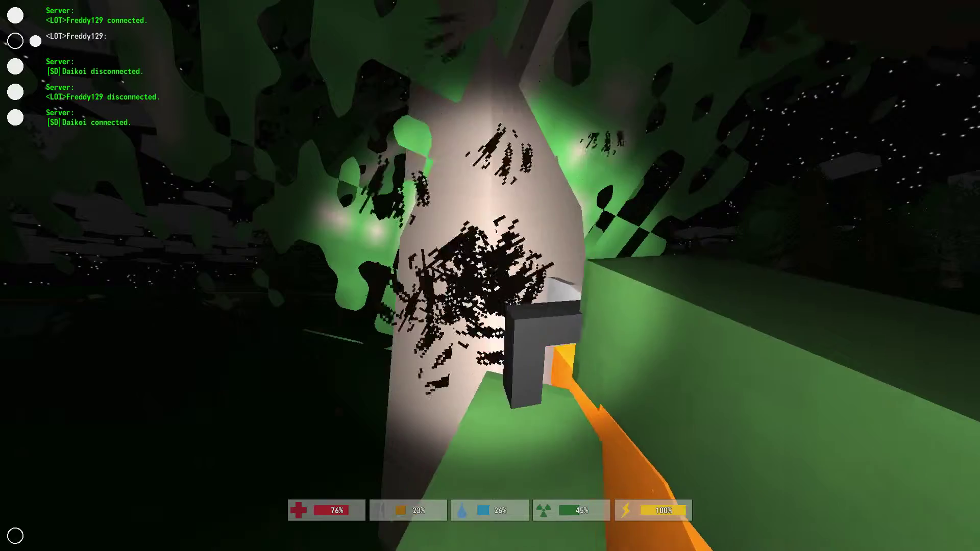
pyautogui.click(490, 276)
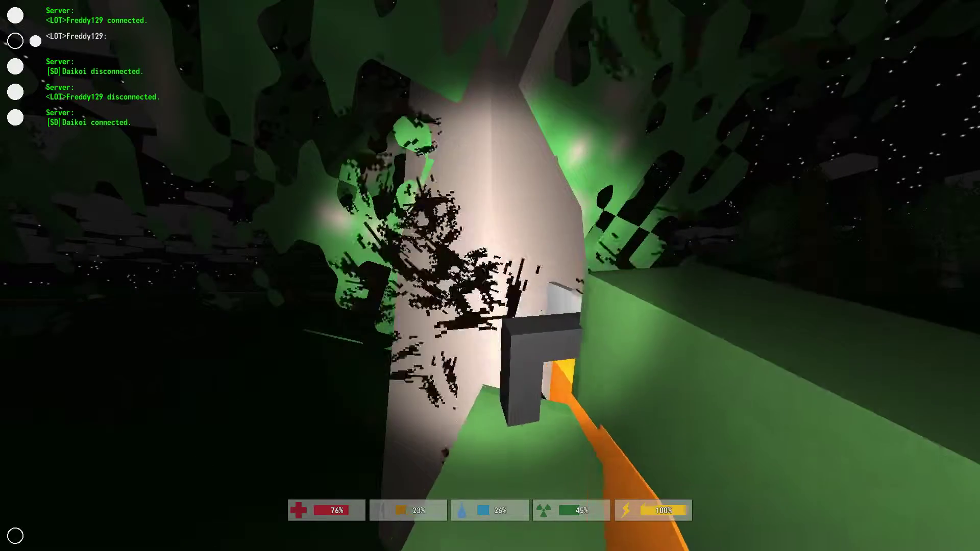
pyautogui.click(490, 275)
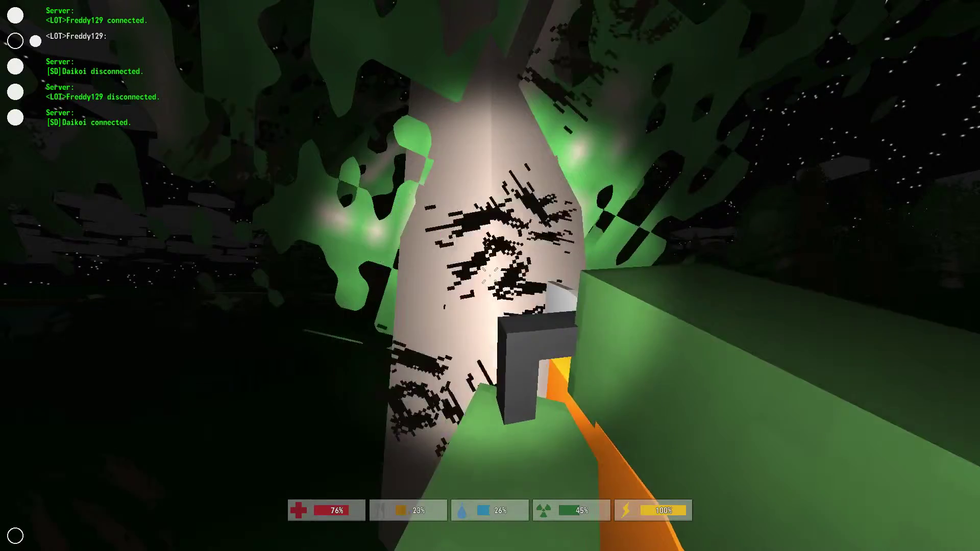
pyautogui.click(490, 276)
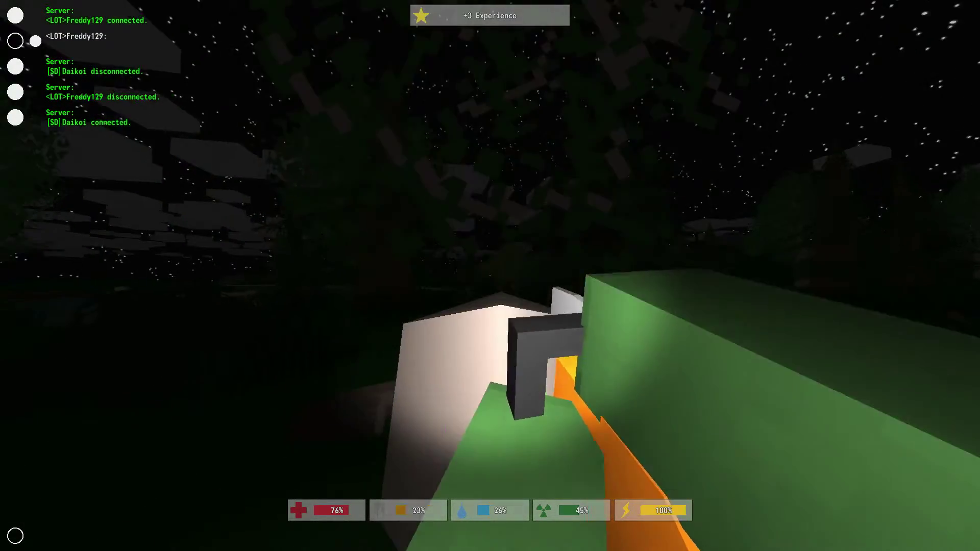
pyautogui.press('f')
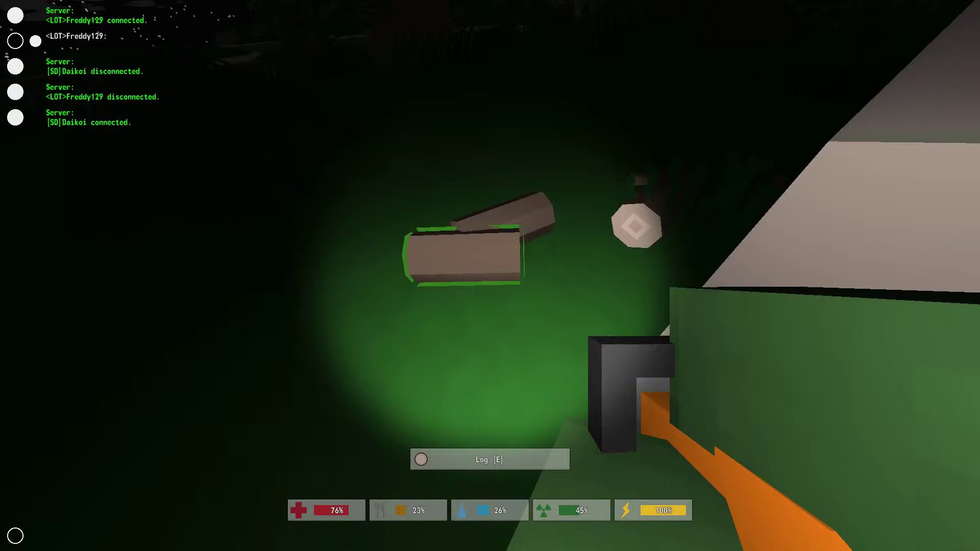
# Try to pick up another log, gather the remaining sticks, then head toward the purple truck
pyautogui.press('e')
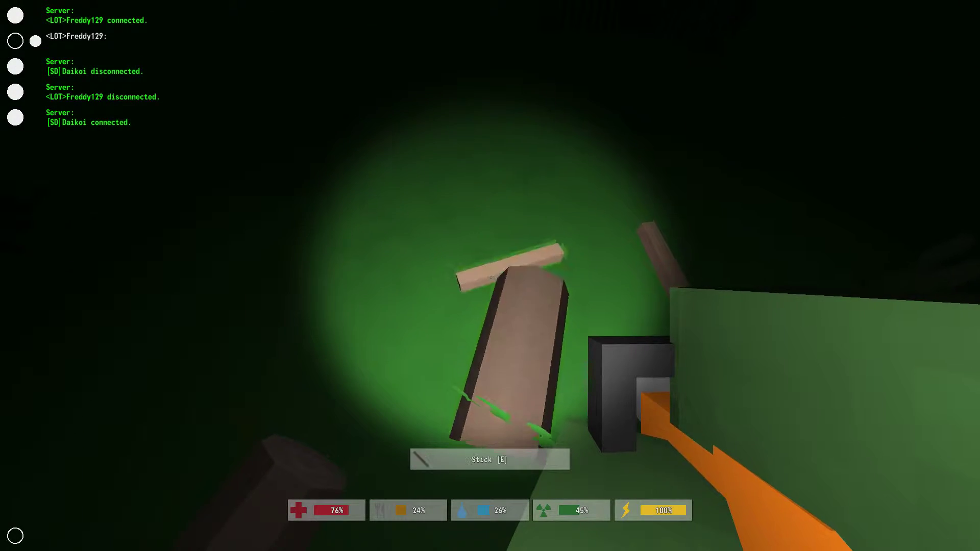
pyautogui.press('e')
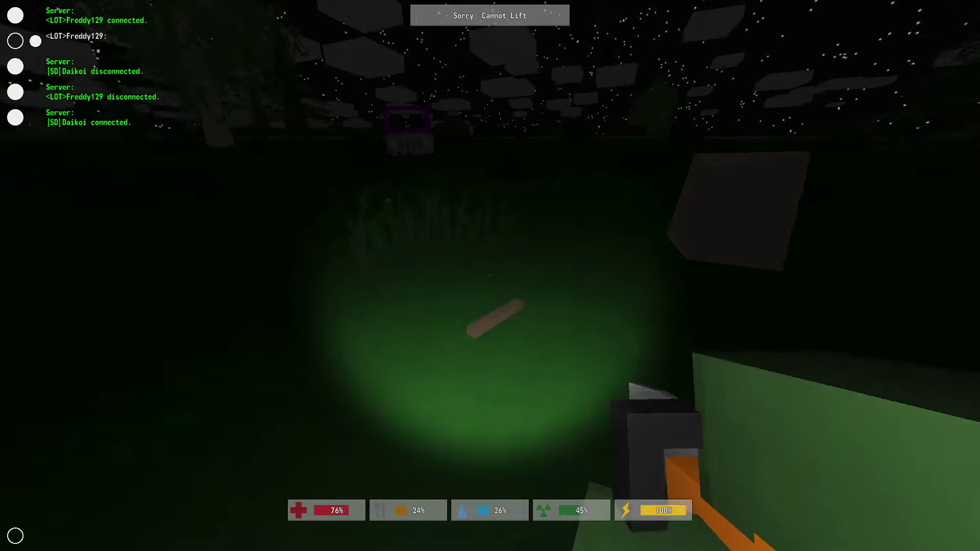
pyautogui.press('e')
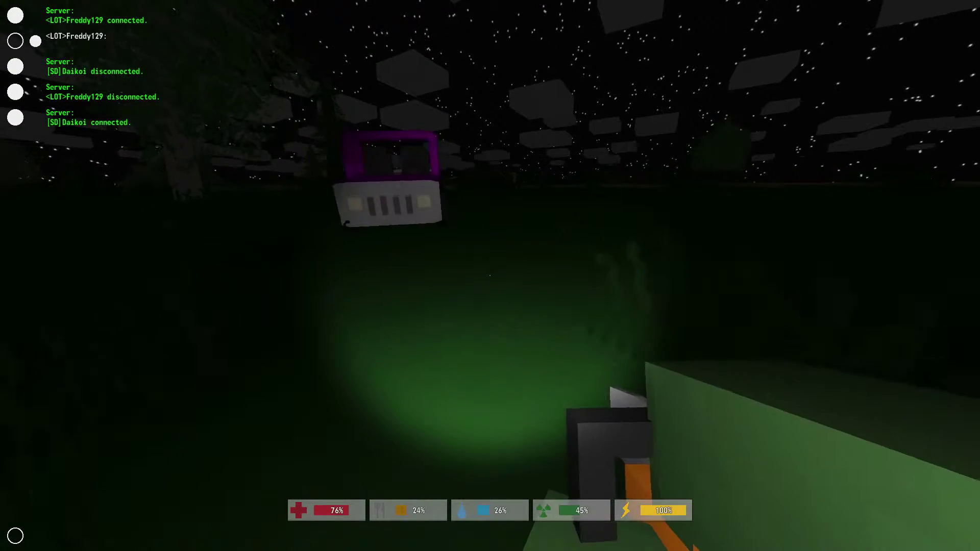
pyautogui.press('w')
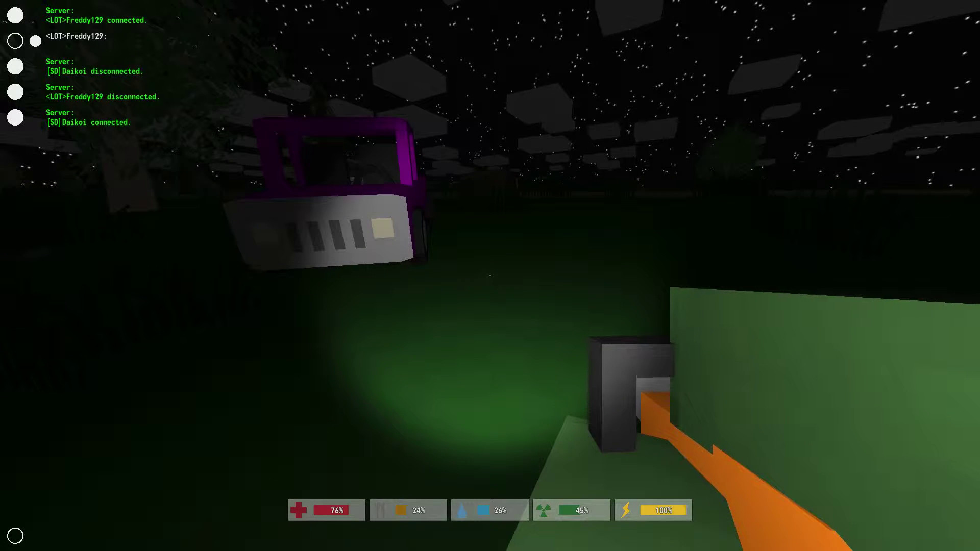
# Bring up the backpack's crafting options to turn logs into boards
pyautogui.press('Tab')
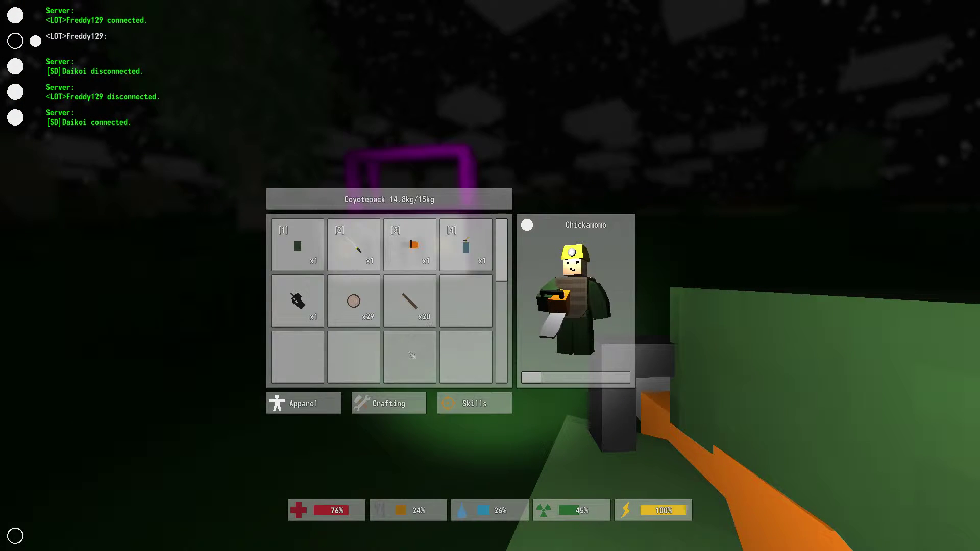
pyautogui.click(385, 405)
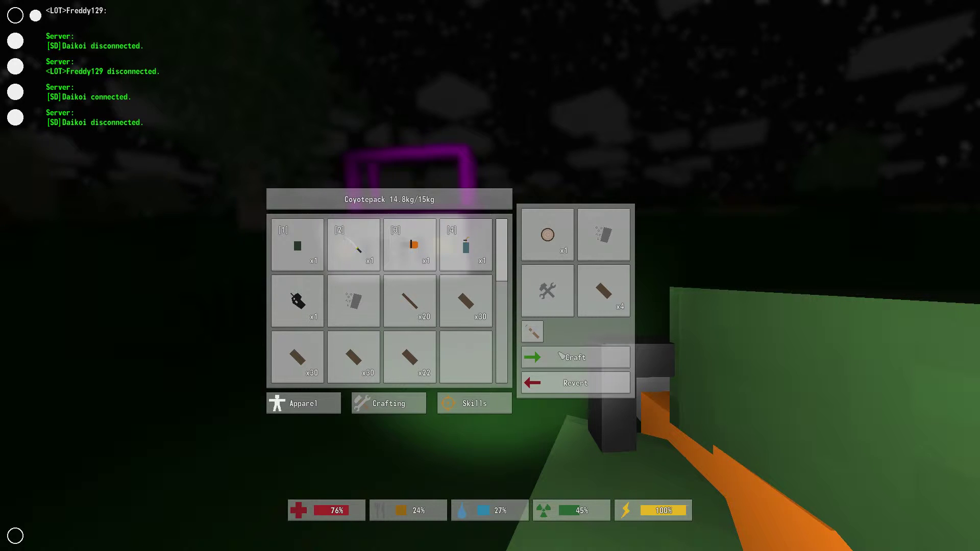
# Leave the inventory, walk to the pink car and get in
pyautogui.press('Tab')
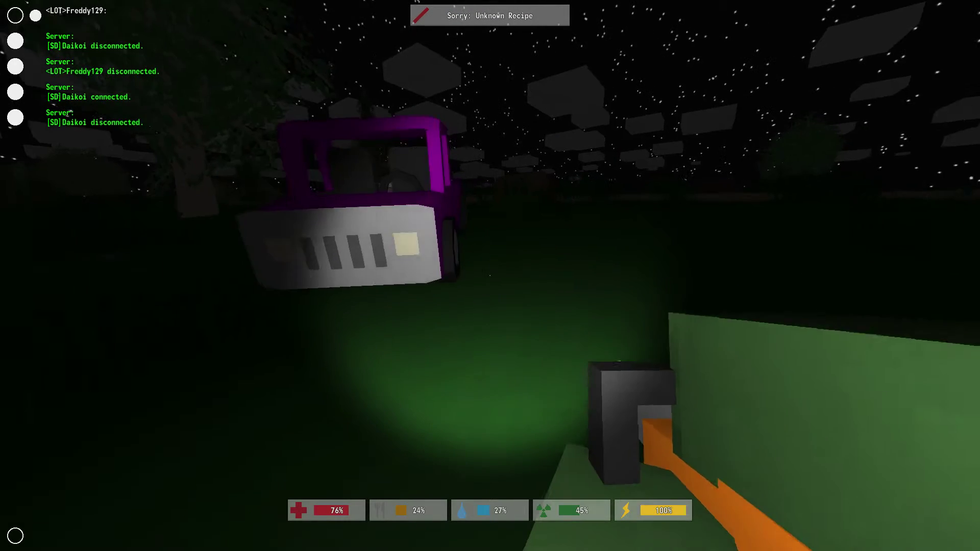
pyautogui.press('w')
pyautogui.press('e')
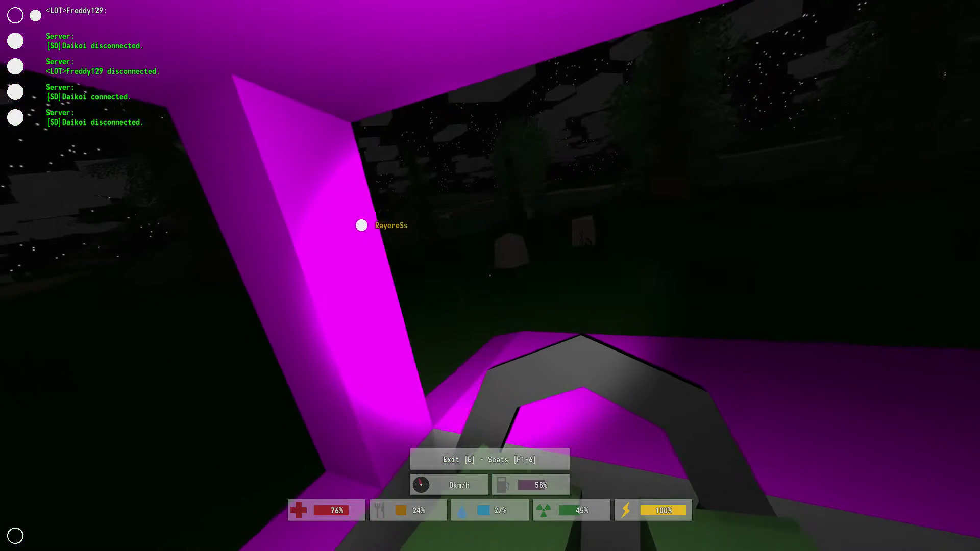
# Drive the pink car forward across the night field, accelerating repeatedly
pyautogui.press('w')
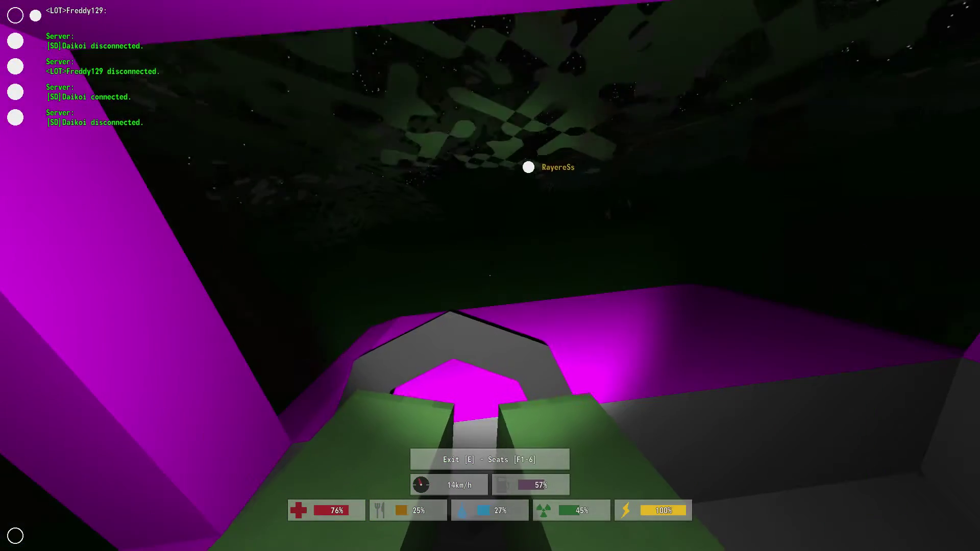
pyautogui.press('w')
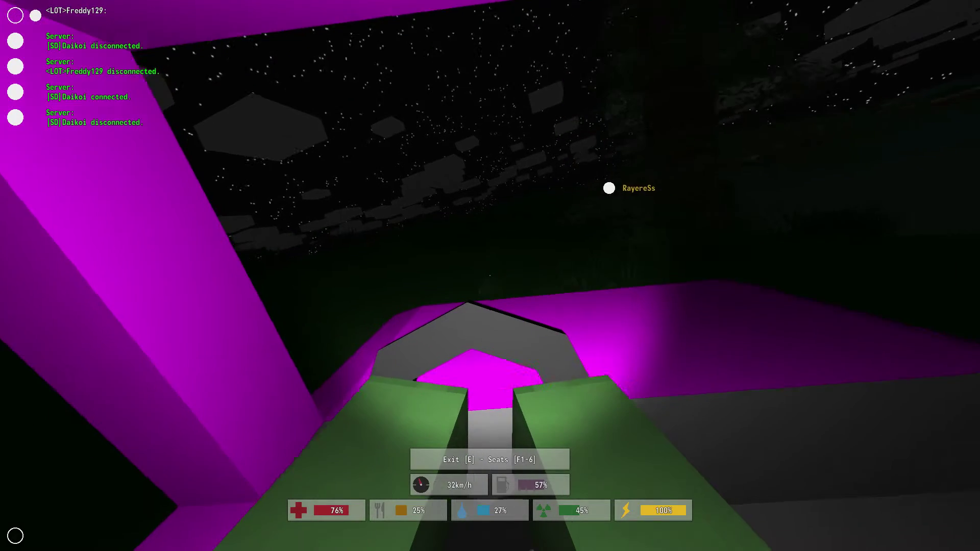
pyautogui.press('w')
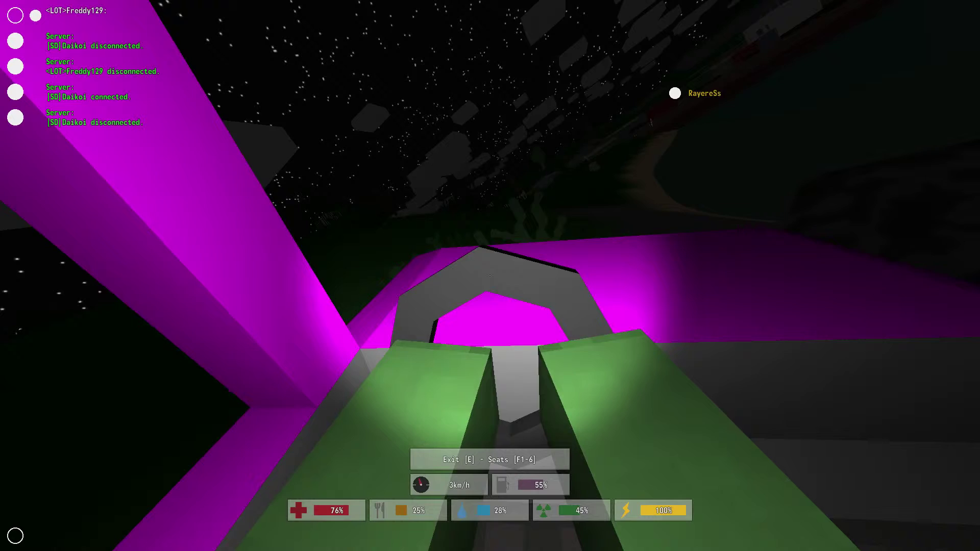
pyautogui.press('w')
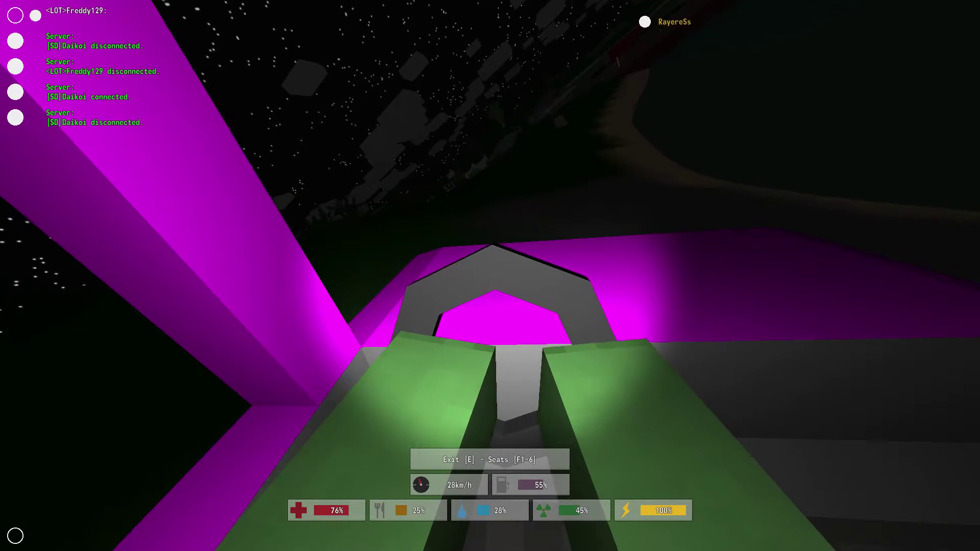
pyautogui.press('w')
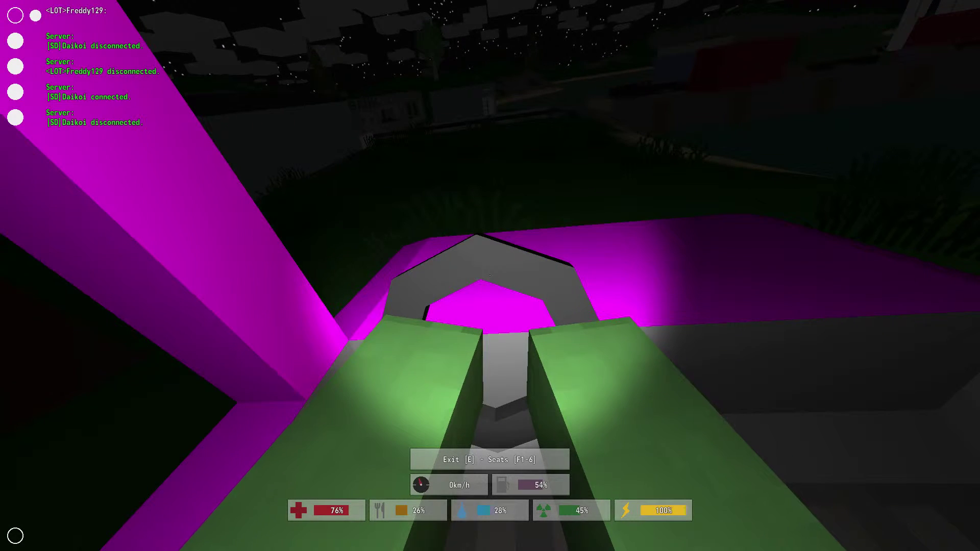
# Exit the pink car and walk around it on foot before turning toward the grass
pyautogui.press('e')
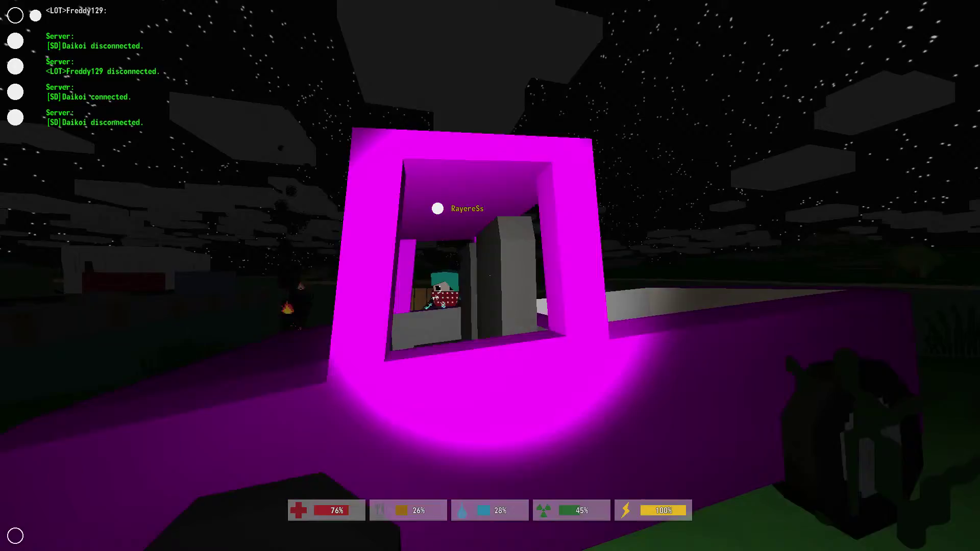
pyautogui.press('a')
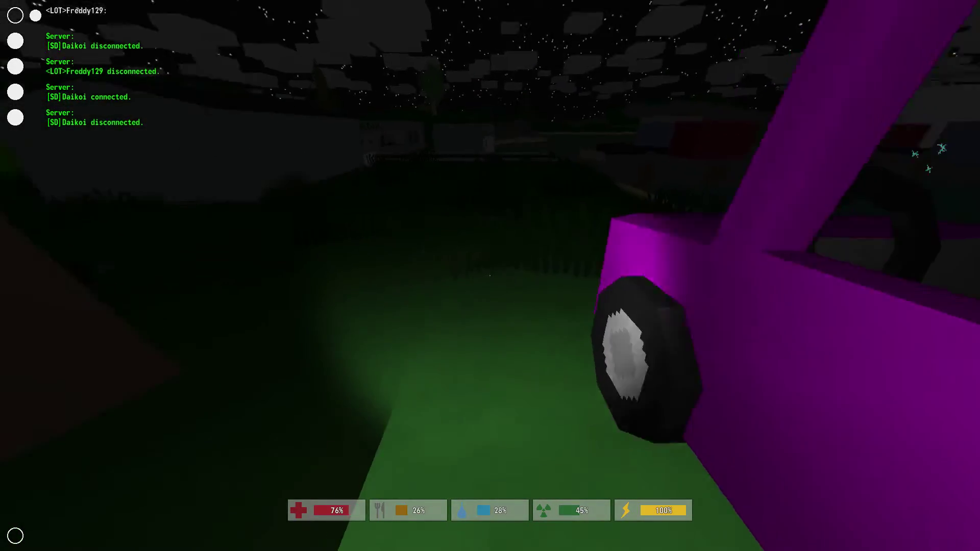
pyautogui.press('s')
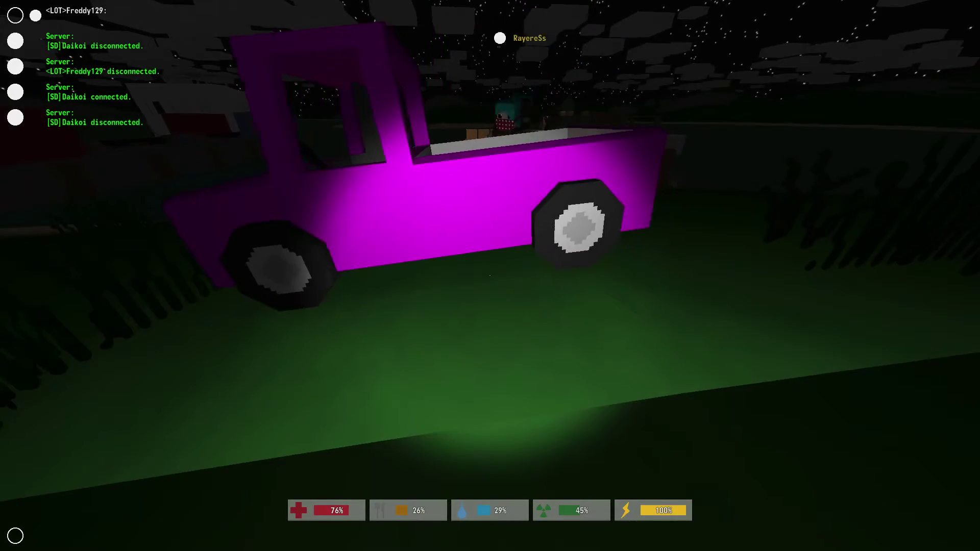
pyautogui.press('w')
pyautogui.press('w')
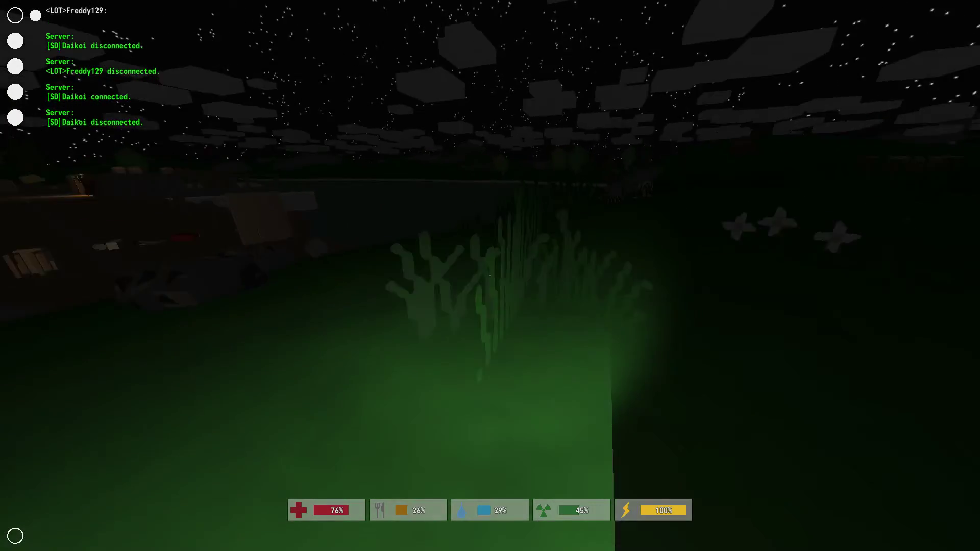
pyautogui.press('w')
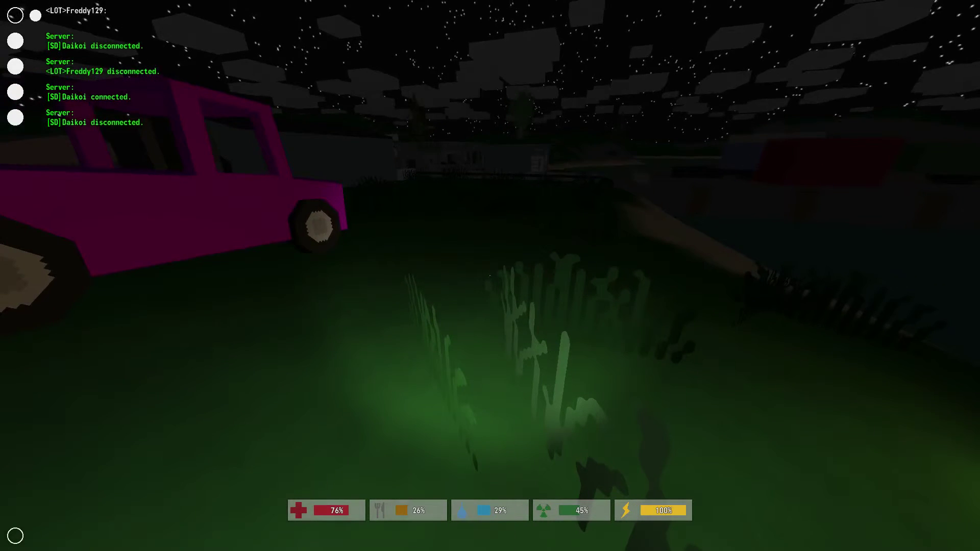
# Drop the three board stacks (30, 26 and 30 boards) from the backpack
pyautogui.press('g')
pyautogui.click(466, 292)
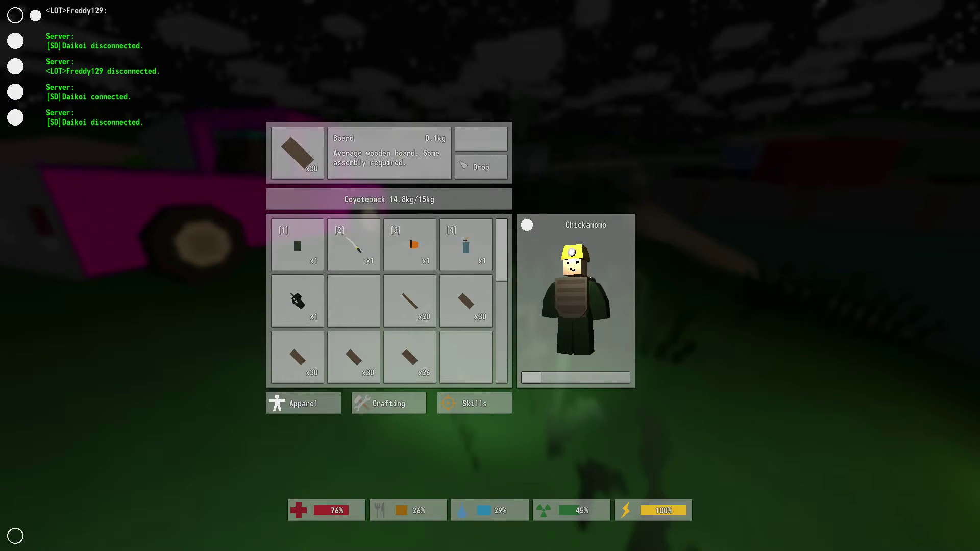
pyautogui.click(472, 170)
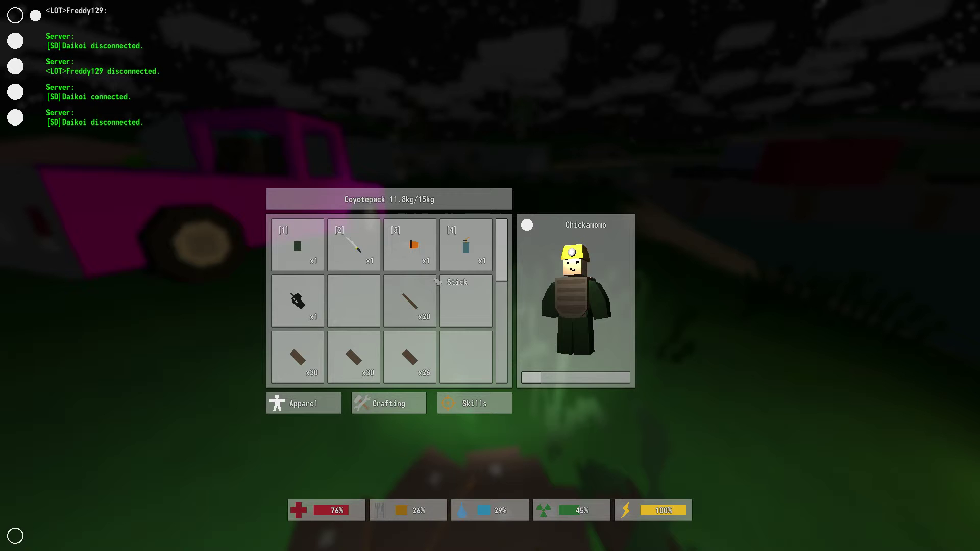
pyautogui.click(418, 355)
pyautogui.click(481, 170)
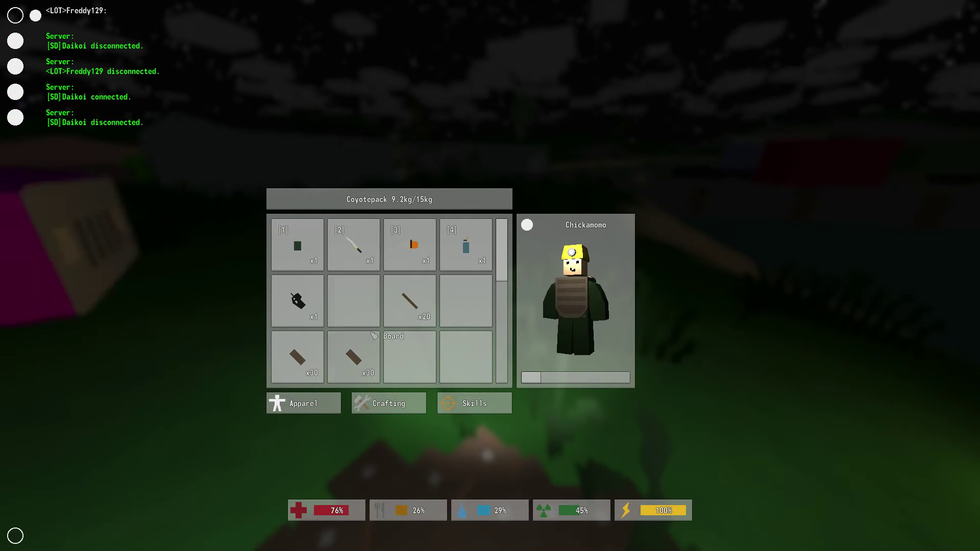
pyautogui.click(370, 364)
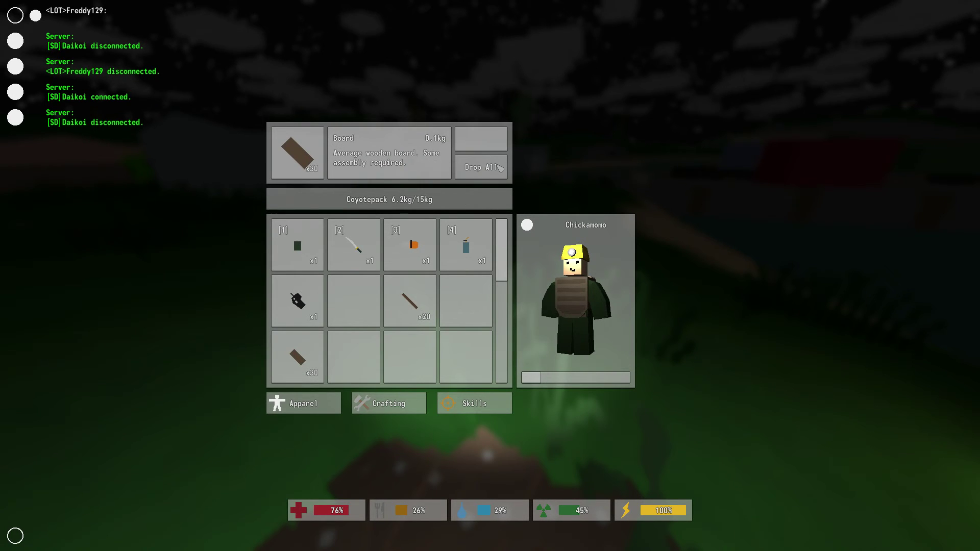
pyautogui.click(501, 166)
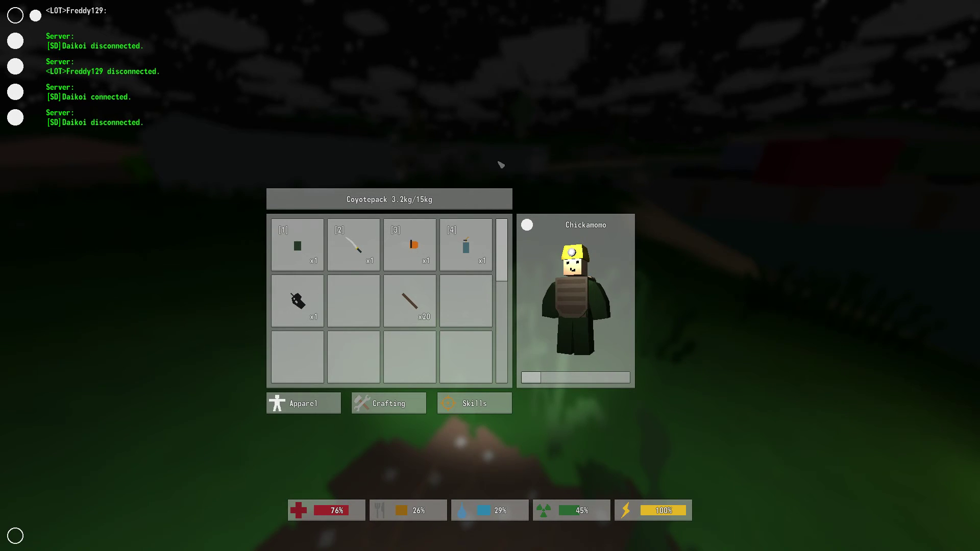